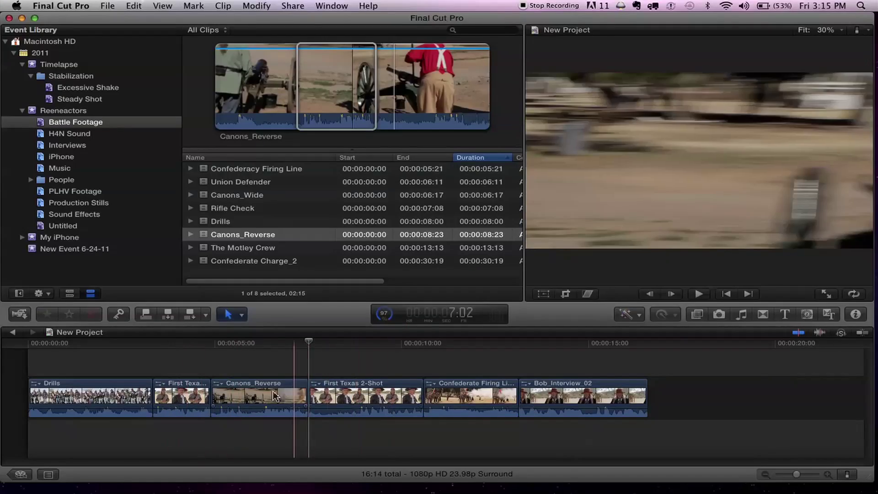
Move the Confederate Firing Line clip to sit between Canons_Reverse and the second First Texas 2-Shot clip in the timeline
{"action": "left_click", "coordinate": [267, 398]}
{"action": "left_click", "coordinate": [342, 400]}
{"action": "left_click", "coordinate": [471, 399]}
{"action": "left_click", "coordinate": [530, 411]}
{"action": "left_click", "coordinate": [465, 408]}
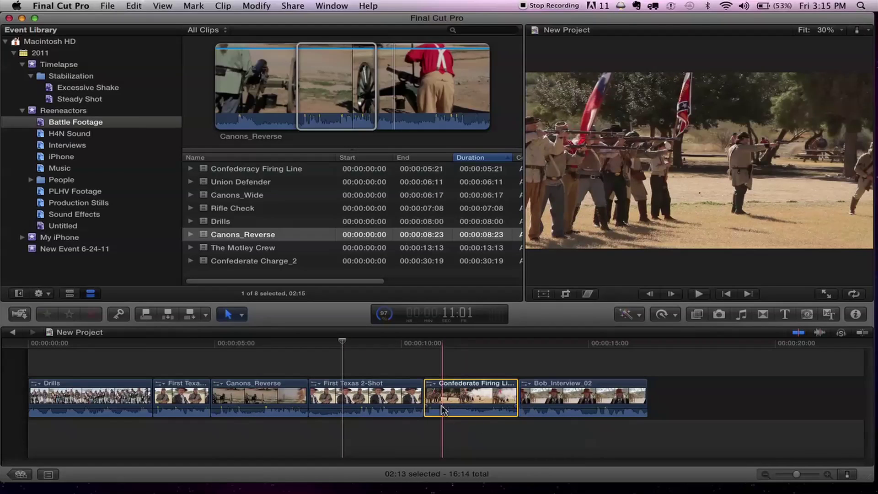
{"action": "left_click_drag", "start_coordinate": [465, 410], "coordinate": [330, 406]}
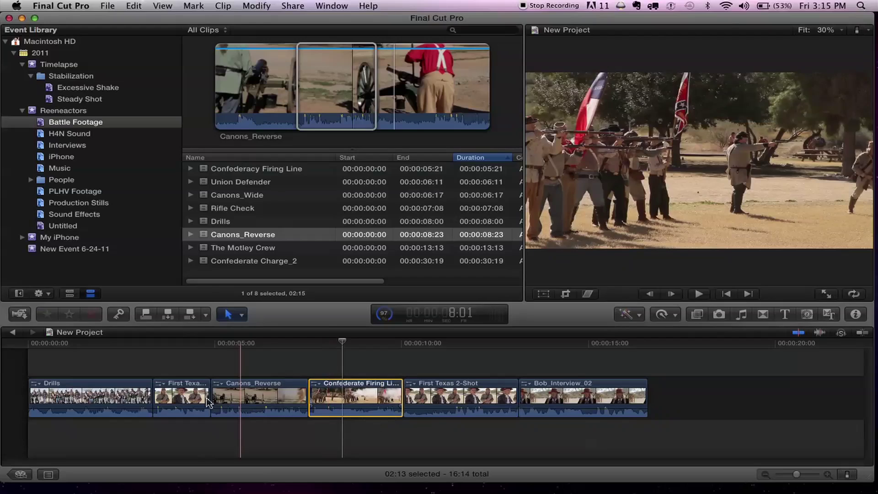
Examine the rearranged timeline clips one by one, from the first First Texas clip through the closing interview
{"action": "mouse_move", "coordinate": [195, 403]}
{"action": "left_mouse_down"}
{"action": "mouse_move", "coordinate": [352, 405]}
{"action": "mouse_move", "coordinate": [203, 401]}
{"action": "left_mouse_up"}
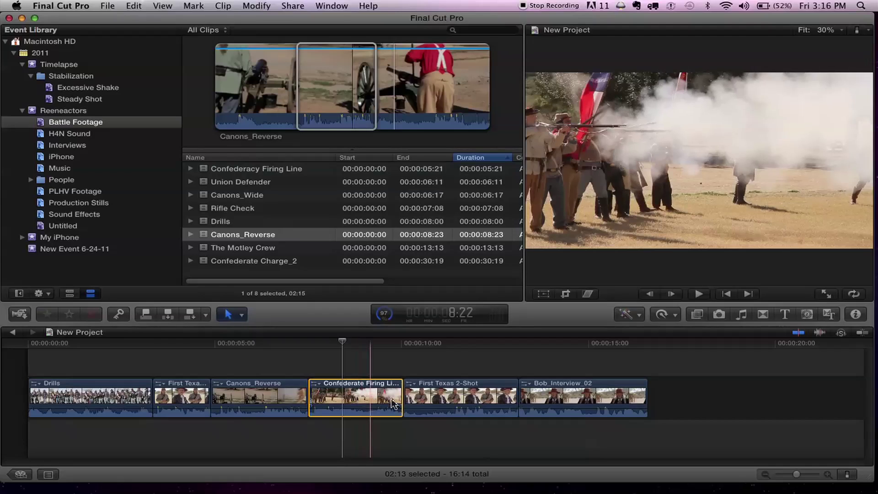
{"action": "left_click", "coordinate": [458, 394]}
{"action": "left_click", "coordinate": [544, 402]}
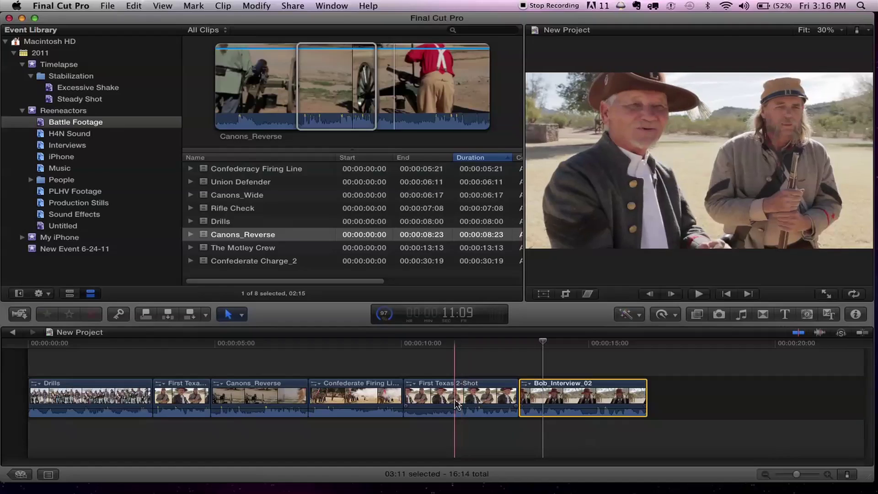
{"action": "left_click_drag", "start_coordinate": [628, 395], "coordinate": [605, 403]}
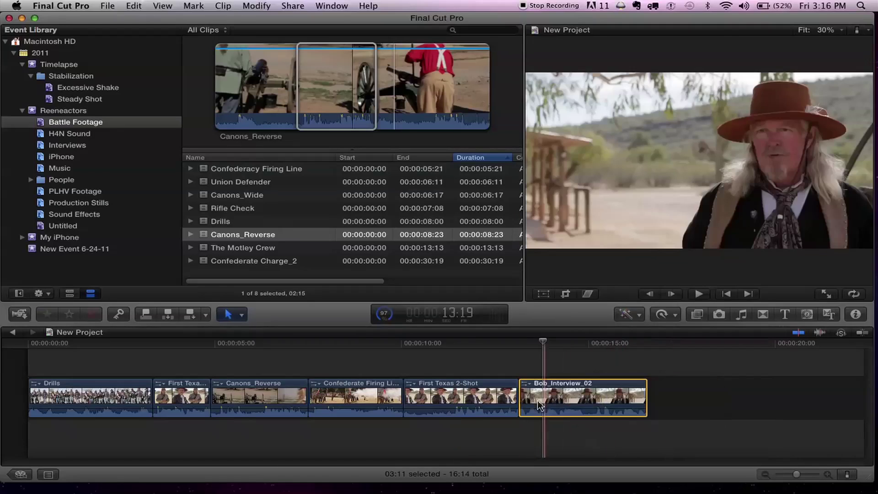
{"action": "left_click", "coordinate": [462, 412]}
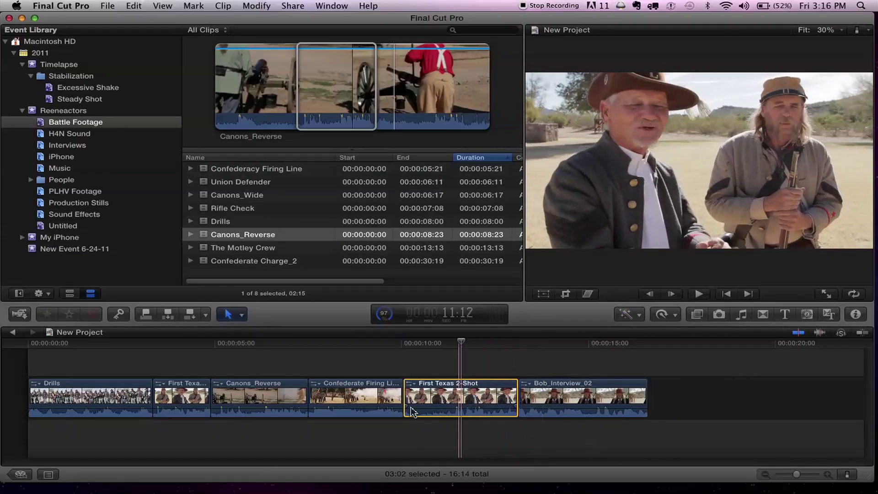
{"action": "left_click", "coordinate": [374, 406]}
{"action": "left_click", "coordinate": [300, 409]}
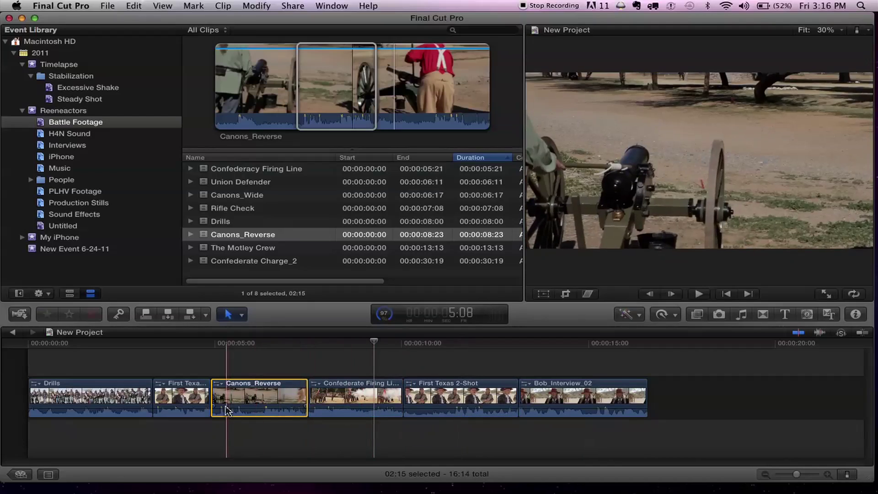
{"action": "left_click", "coordinate": [190, 403]}
{"action": "left_click", "coordinate": [231, 403]}
{"action": "left_click", "coordinate": [359, 403]}
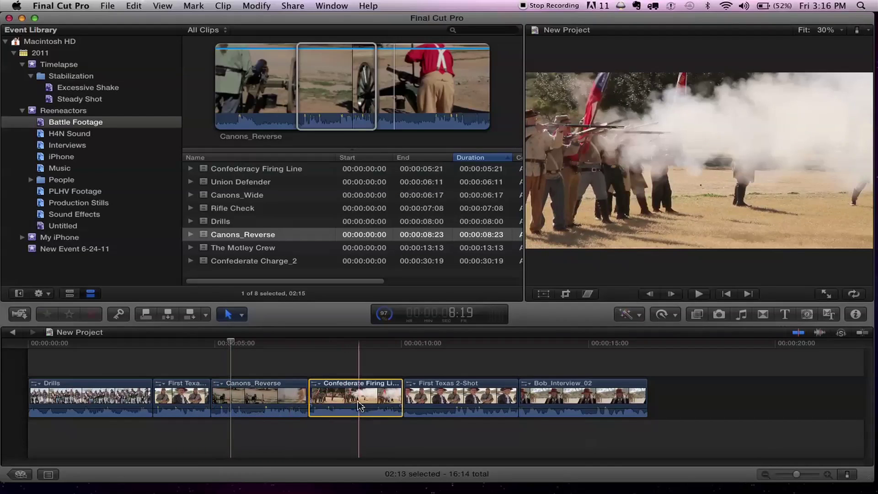
Try replacing the second First Texas 2-Shot clip with a gap that holds the following interview clip in place
{"action": "left_click", "coordinate": [450, 403]}
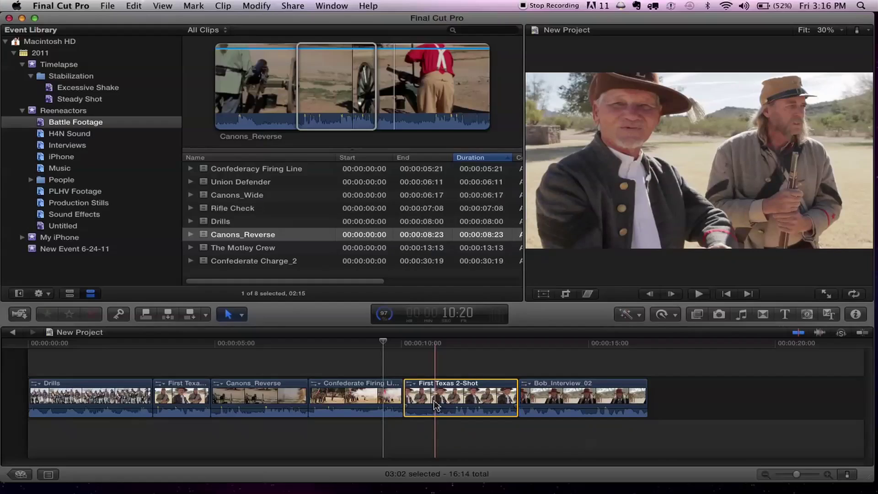
{"action": "key", "text": "Delete"}
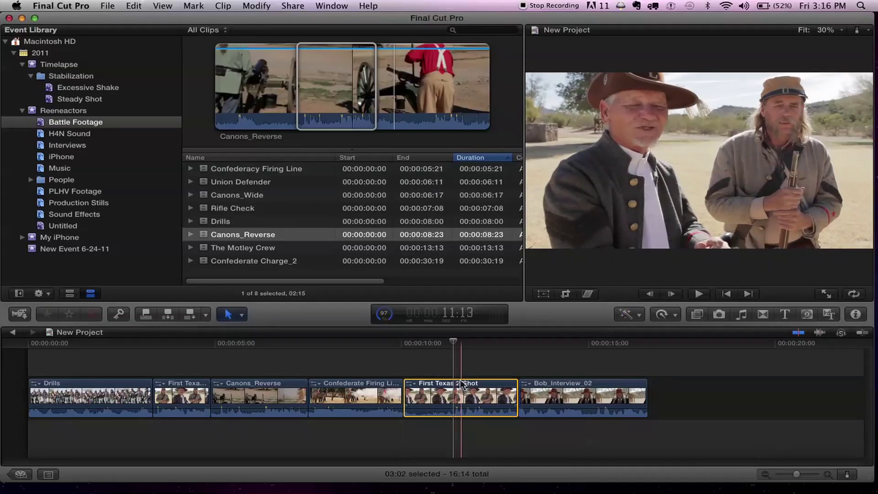
{"action": "key", "text": "shift+BackSpace"}
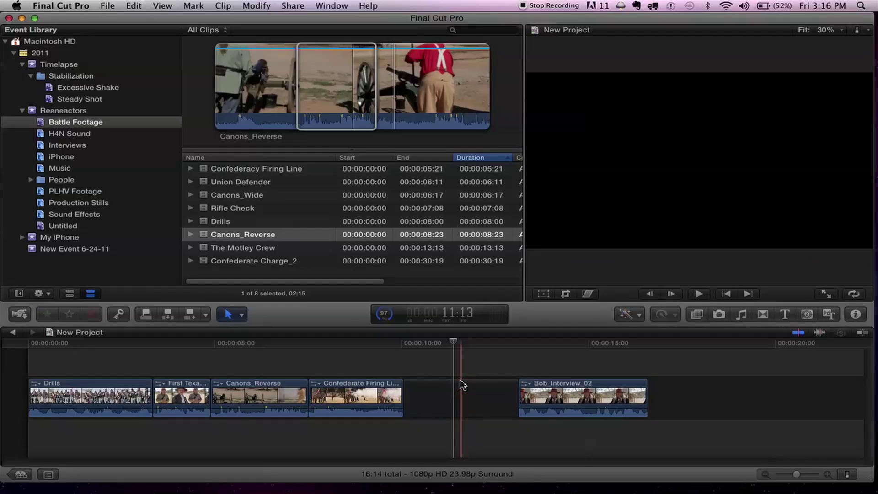
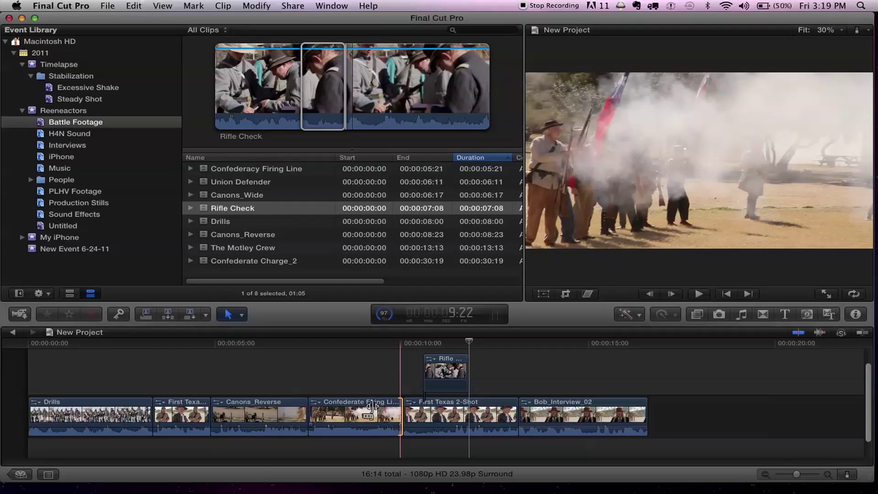
Ripple-trim the end of the Confederate Firing Line clip by 10 frames
{"action": "mouse_move", "coordinate": [386, 405]}
{"action": "left_mouse_down"}
{"action": "mouse_move", "coordinate": [365, 408]}
{"action": "mouse_move", "coordinate": [392, 410]}
{"action": "mouse_move", "coordinate": [384, 410]}
{"action": "left_mouse_up"}
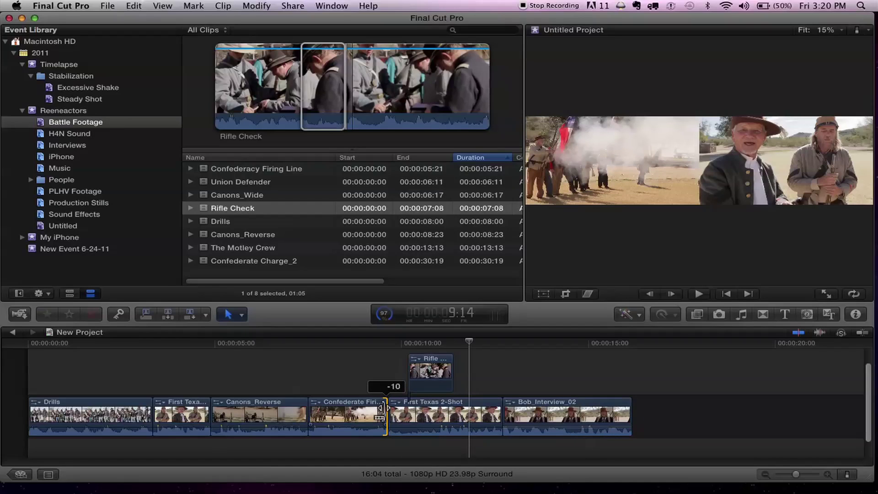
{"action": "mouse_move", "coordinate": [385, 409]}
{"action": "left_mouse_down"}
{"action": "mouse_move", "coordinate": [411, 409]}
{"action": "mouse_move", "coordinate": [383, 405]}
{"action": "left_mouse_up"}
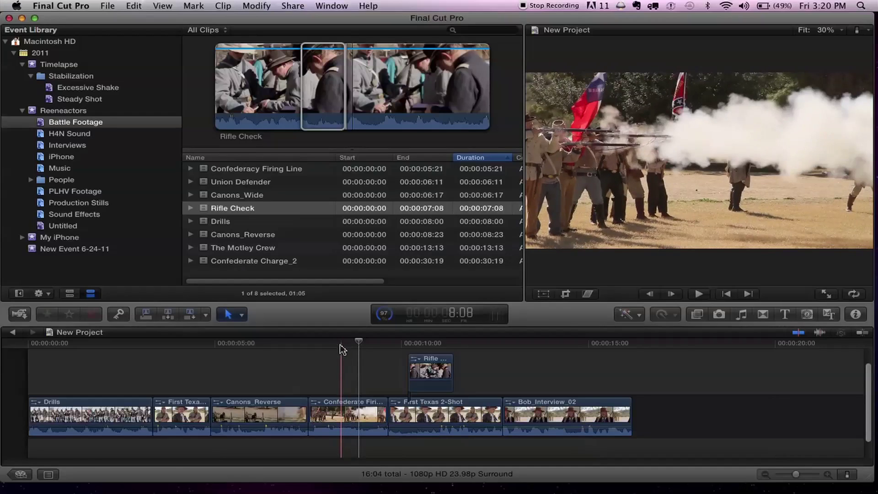
Try inserting a 1:16 range of The Motley Crew at about 8:08, inside the Confederate Firing Line clip, and undo it
{"action": "left_click", "coordinate": [341, 346]}
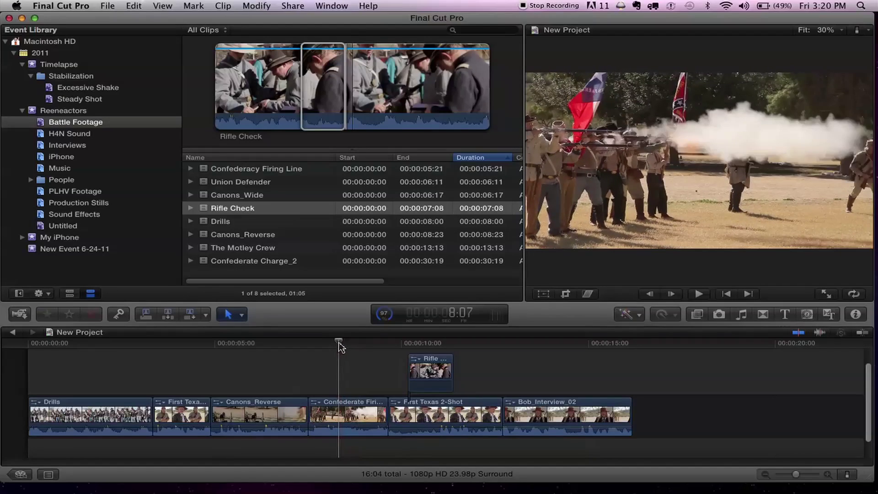
{"action": "left_click", "coordinate": [260, 250]}
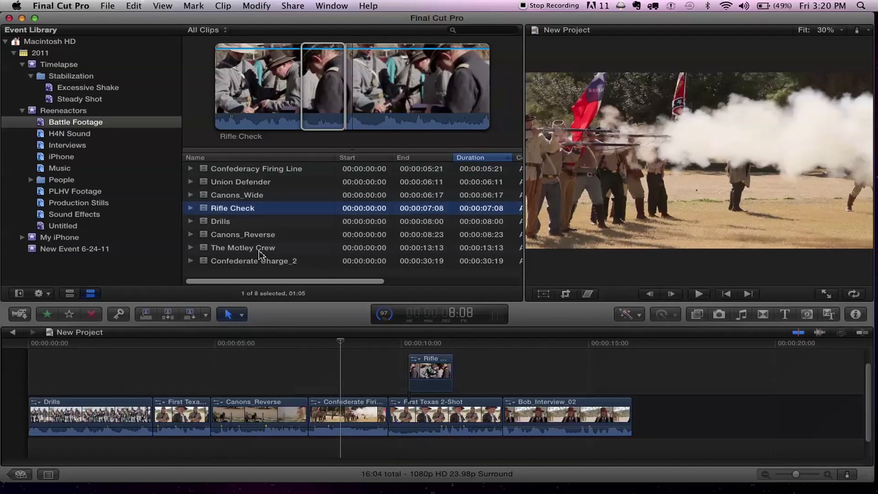
{"action": "left_click_drag", "start_coordinate": [277, 103], "coordinate": [309, 101]}
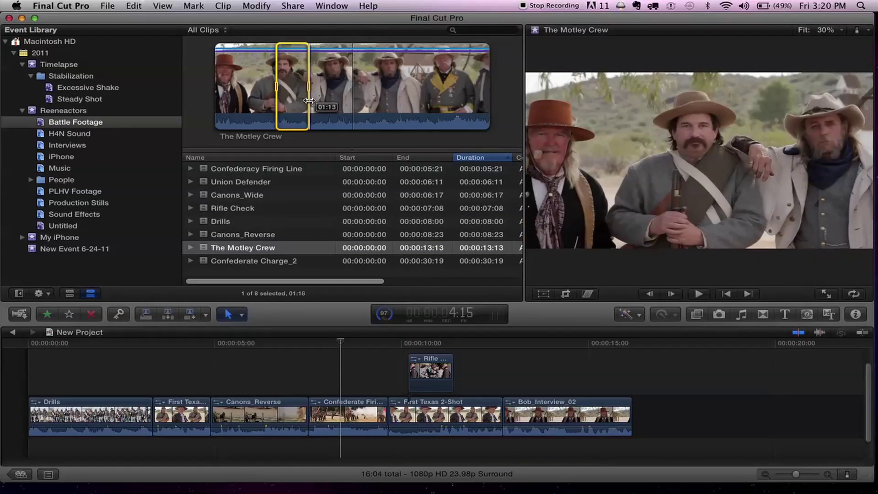
{"action": "left_click", "coordinate": [171, 316]}
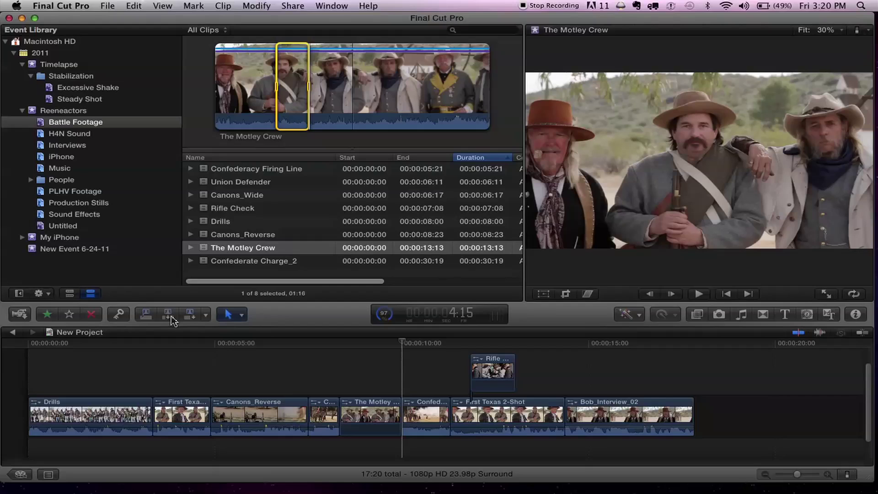
{"action": "key", "text": "super+z"}
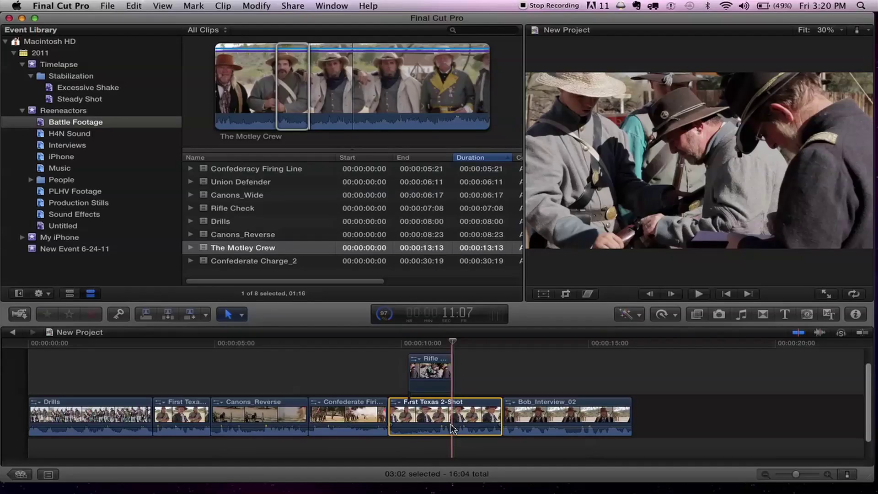
Try deleting the First Texas 2-Shot clip beneath Rifle Check, undo that, and try replacing it with a gap instead
{"action": "key", "text": "Delete"}
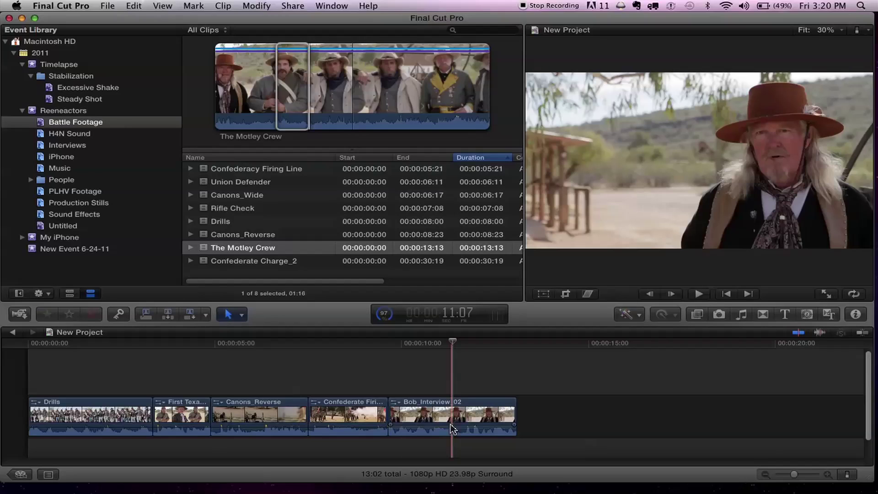
{"action": "key", "text": "super+z"}
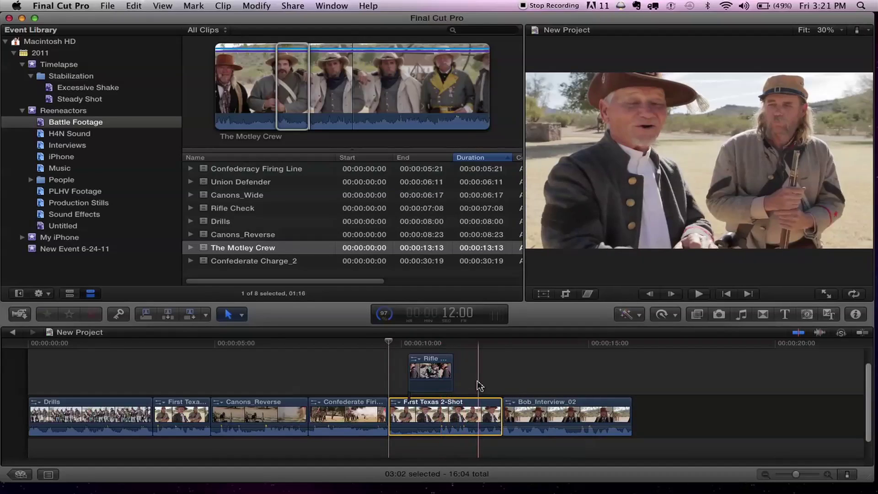
{"action": "left_click", "coordinate": [431, 394]}
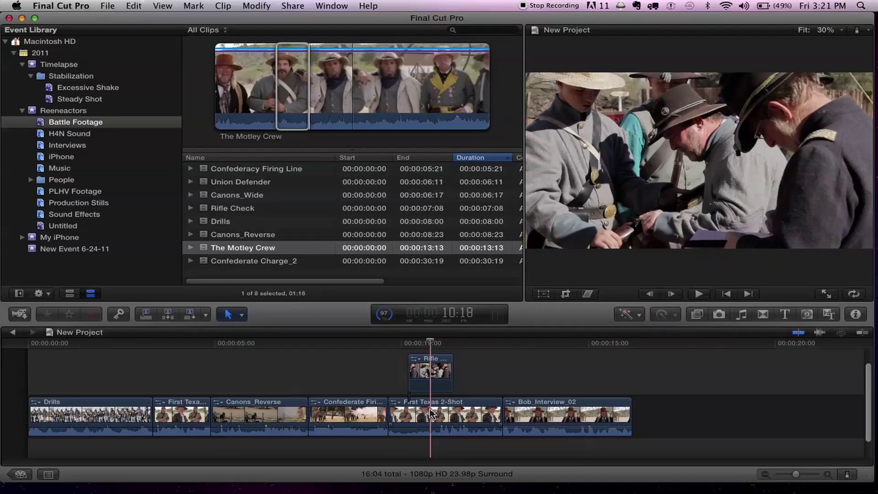
{"action": "left_click", "coordinate": [432, 418]}
{"action": "right_click", "coordinate": [432, 418]}
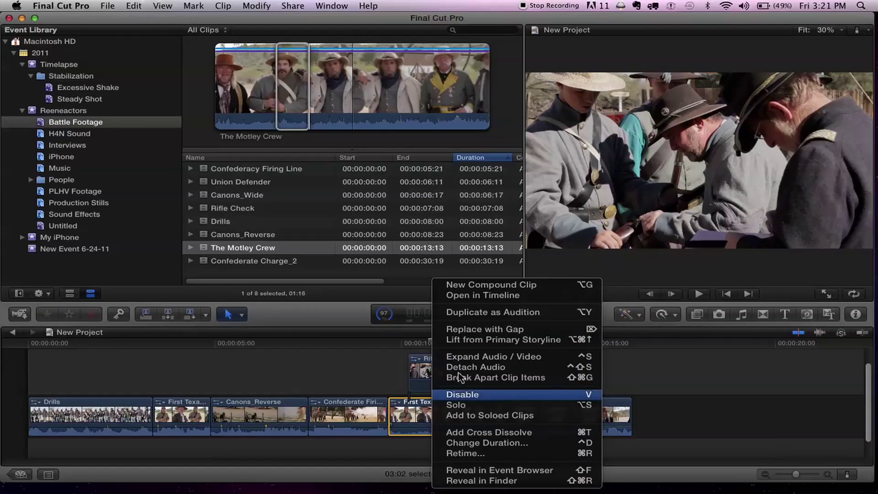
{"action": "left_click", "coordinate": [476, 329]}
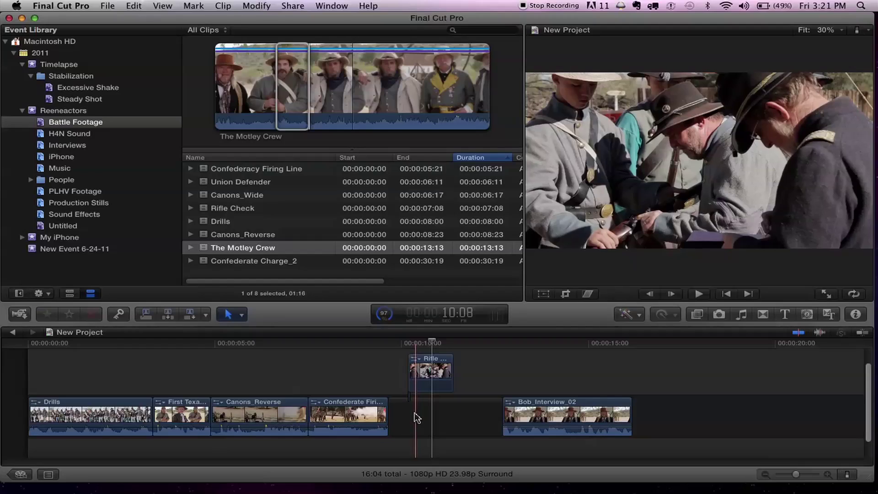
{"action": "key", "text": "super+z"}
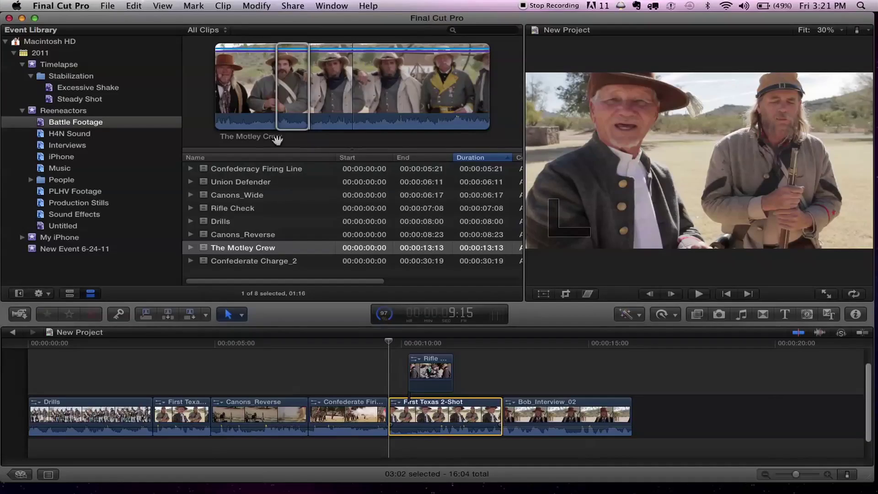
Open the replacement options for the second First Texas 2-Shot clip using a 7:13 range of Confederate Charge_2, and dismiss them
{"action": "left_click", "coordinate": [246, 209]}
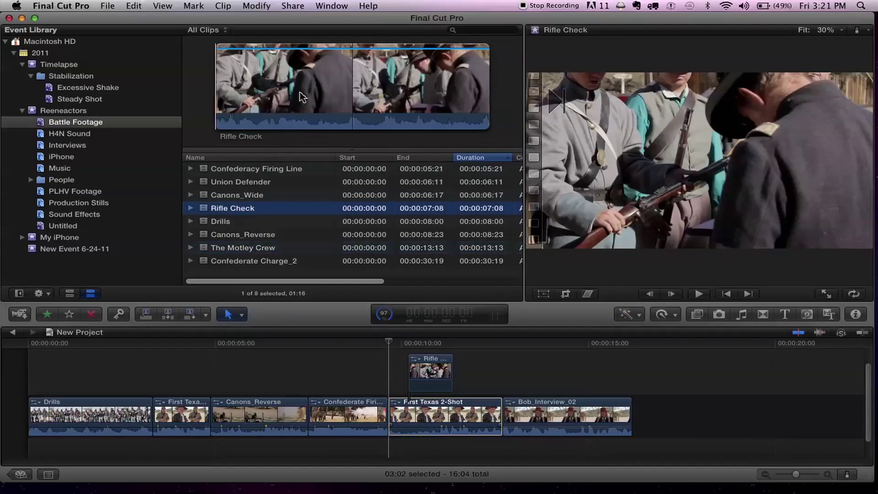
{"action": "left_click", "coordinate": [251, 264]}
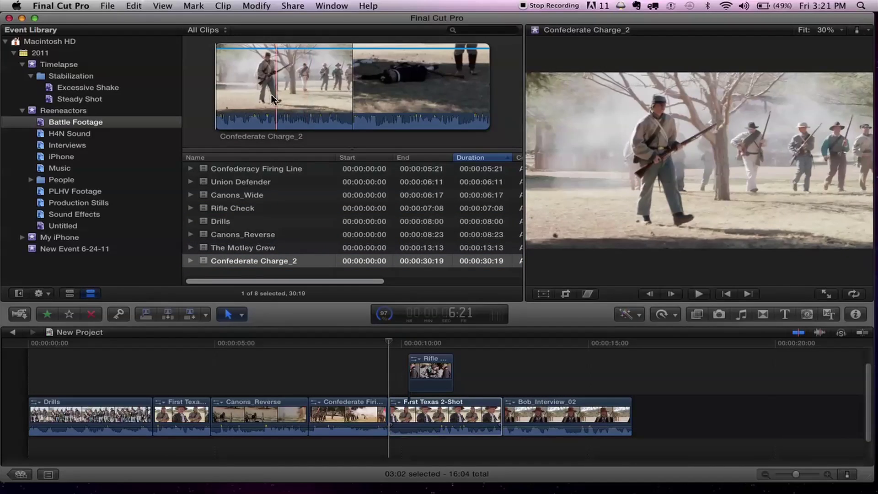
{"action": "left_click_drag", "start_coordinate": [272, 98], "coordinate": [341, 268]}
{"action": "left_click_drag", "start_coordinate": [397, 382], "coordinate": [407, 407]}
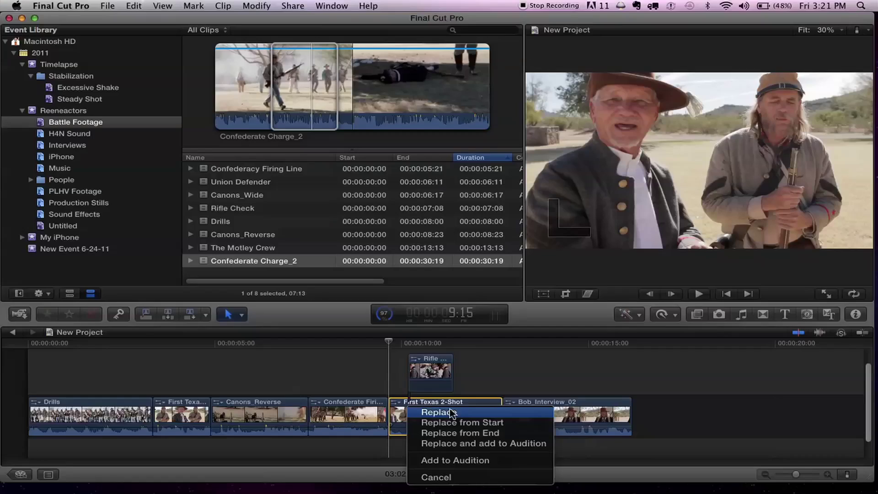
{"action": "left_click", "coordinate": [502, 410]}
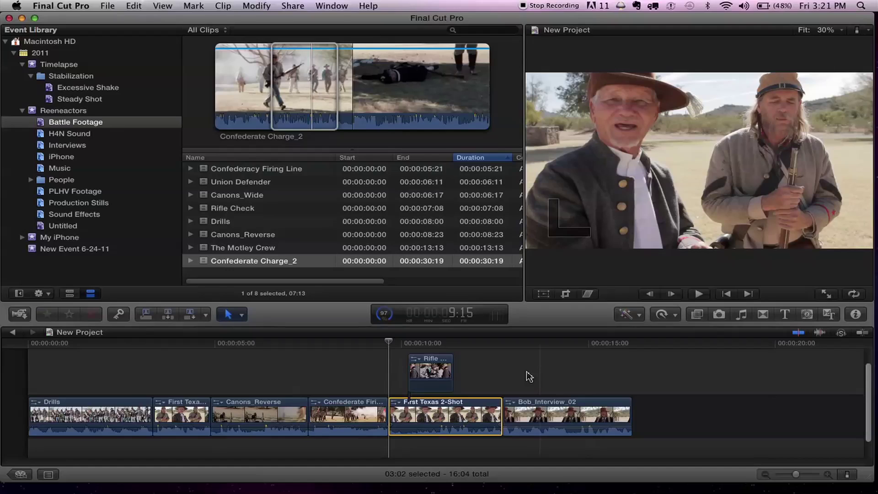
Extend the end of the connected Rifle Check clip and move it earlier across the Confederate Firing Line and First Texas 2-Shot cut
{"action": "left_click", "coordinate": [451, 367]}
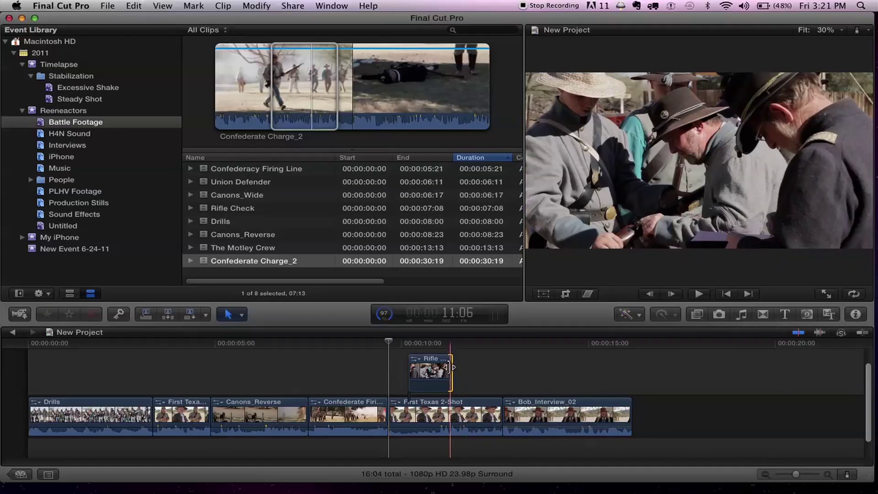
{"action": "mouse_move", "coordinate": [472, 365]}
{"action": "left_mouse_down"}
{"action": "mouse_move", "coordinate": [457, 365]}
{"action": "mouse_move", "coordinate": [472, 366]}
{"action": "left_mouse_up"}
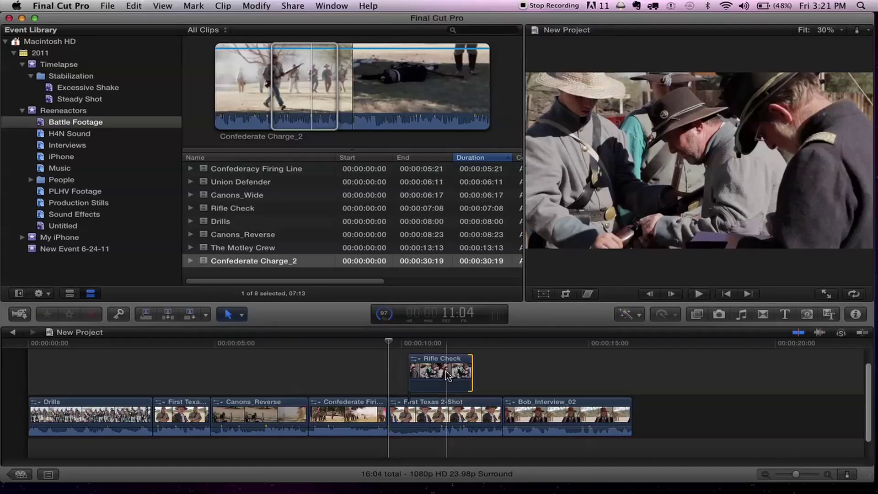
{"action": "left_click_drag", "start_coordinate": [445, 375], "coordinate": [403, 376]}
Try deleting the Confederate Firing Line clip to which Rifle Check is connected, and undo the deletion
{"action": "left_click", "coordinate": [362, 400], "text": "super"}
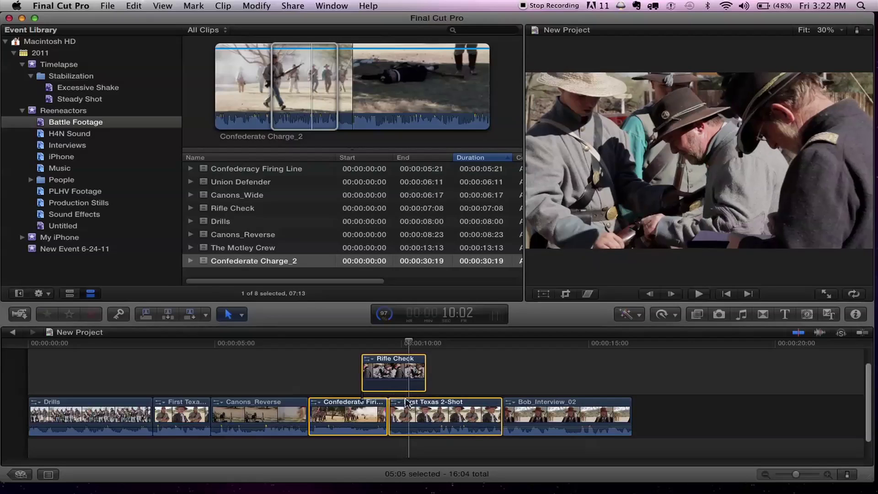
{"action": "left_click", "coordinate": [337, 380]}
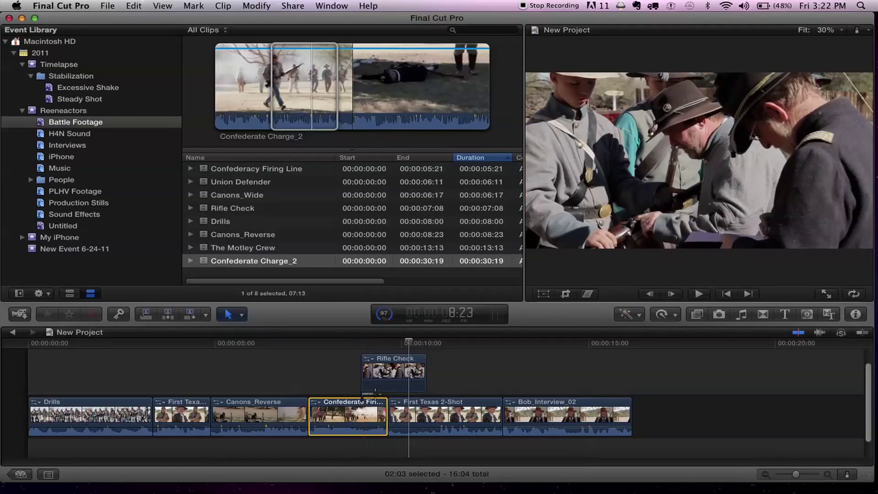
{"action": "left_click", "coordinate": [361, 421]}
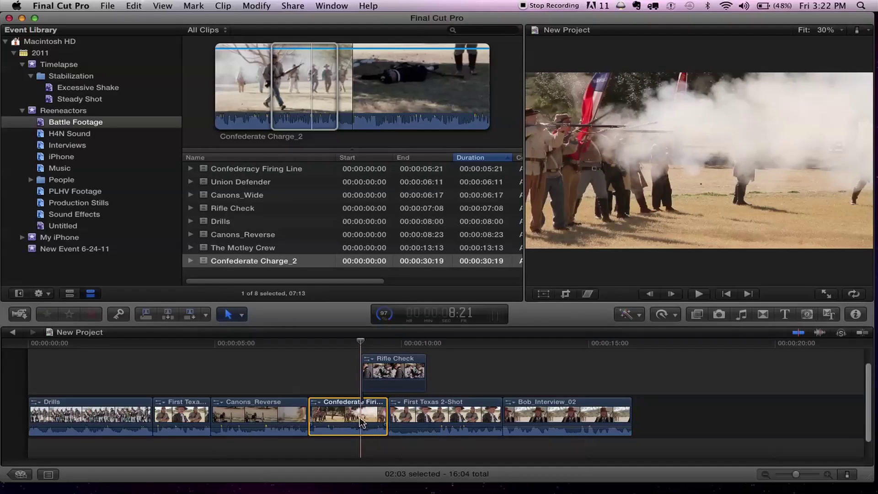
{"action": "key", "text": "Delete"}
{"action": "key", "text": "super+z"}
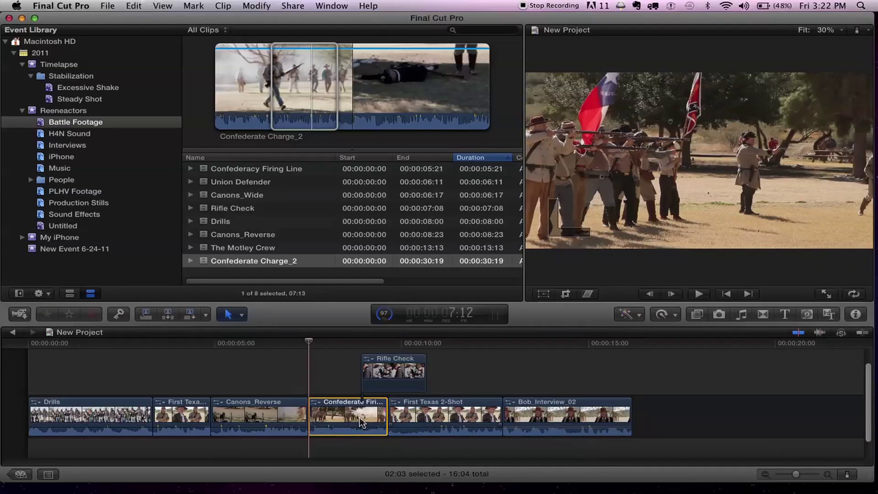